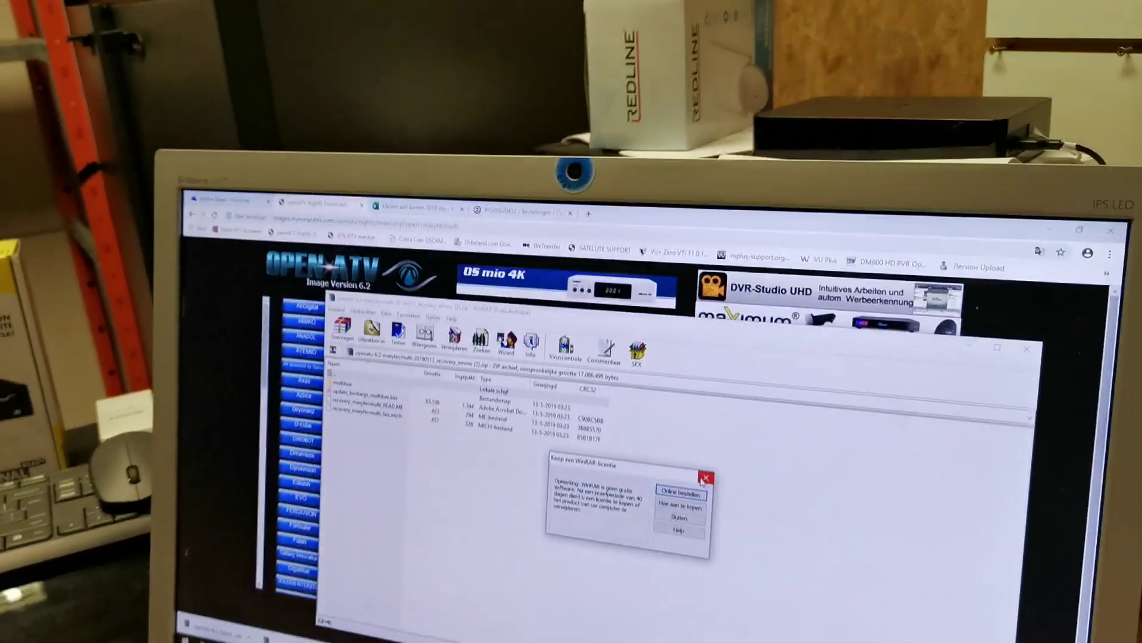
Close the WinRAR licence reminder with 'Sluiten' to see the OpenATV recovery archive
left_click(705, 480)
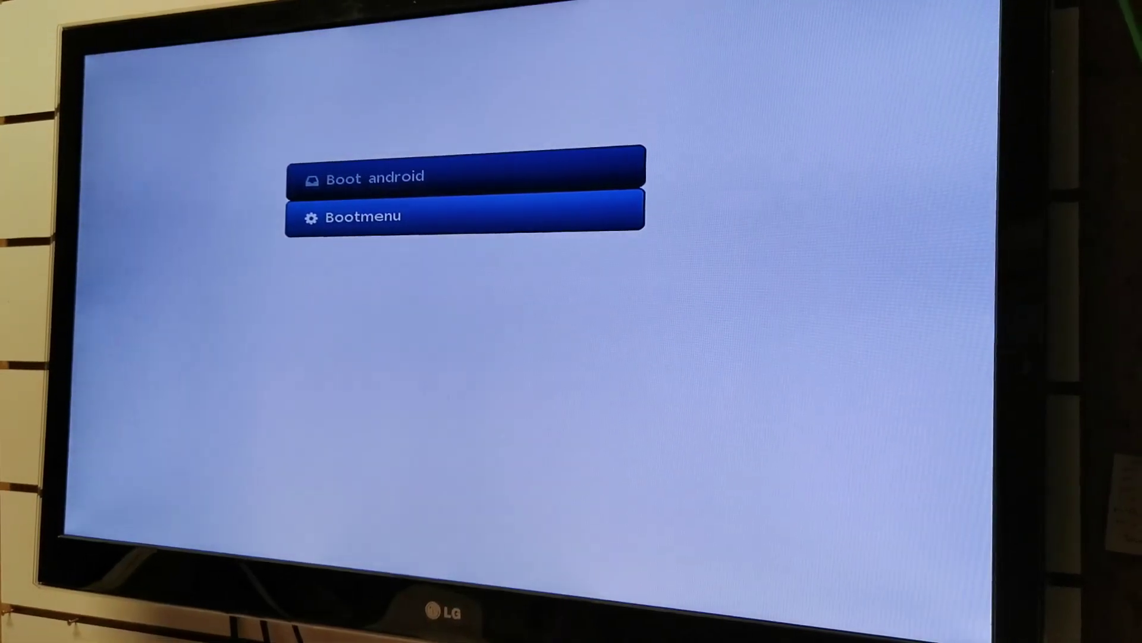
Open Bootmenu's image tools and choose Flash online image to list downloadable images
key("Return")
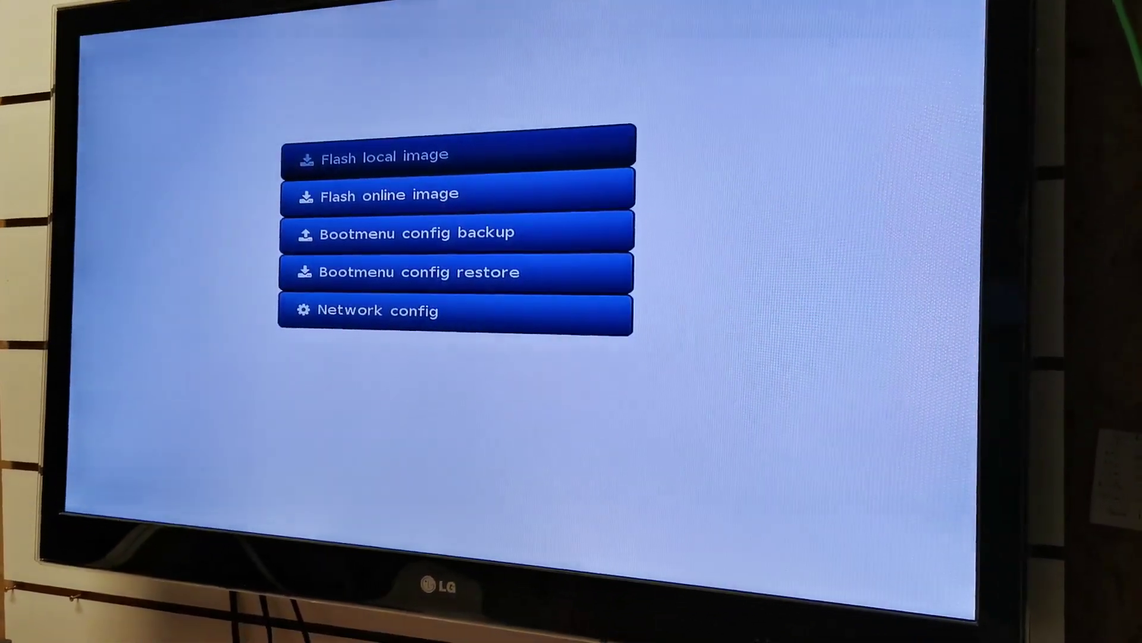
key("Down")
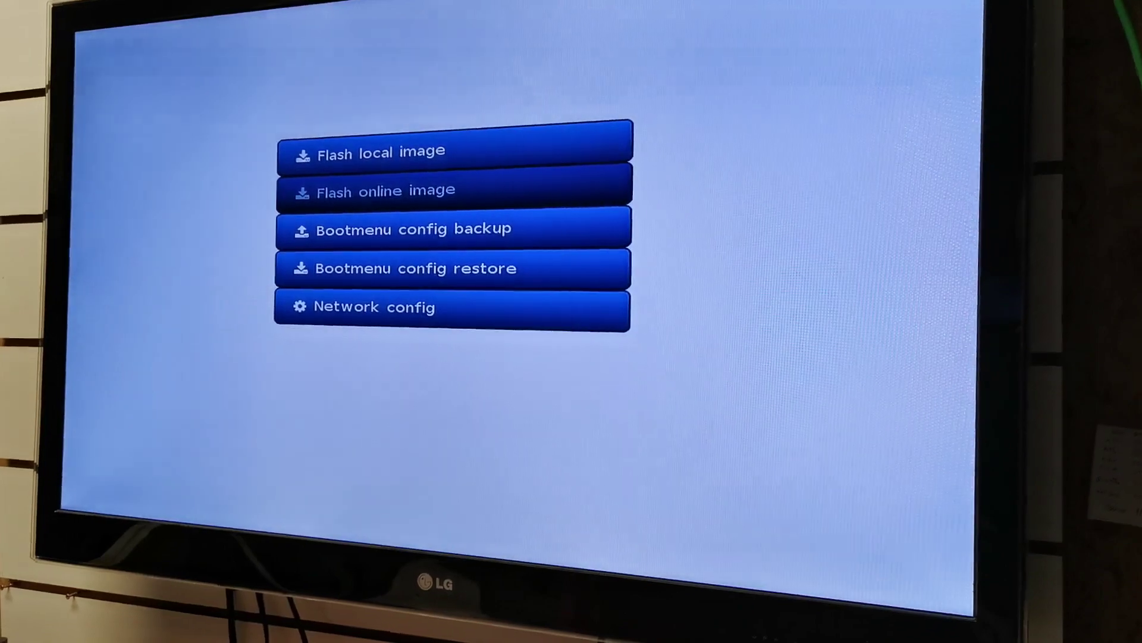
key("Return")
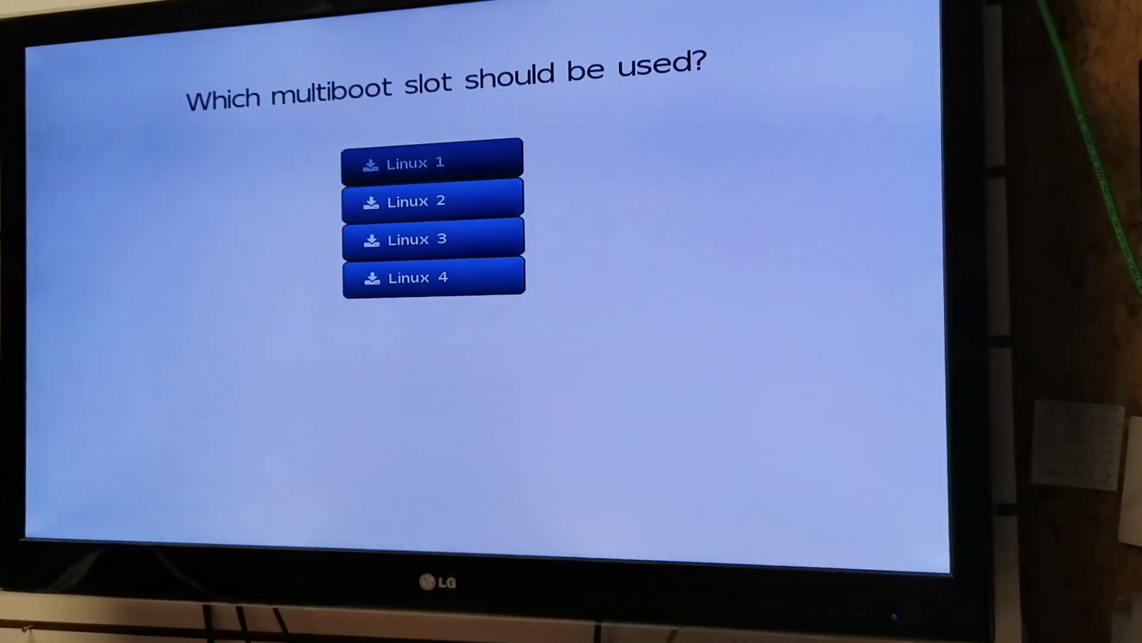
Flash OpenATV 6.2 into the Linux 1 multiboot slot
key("Return")
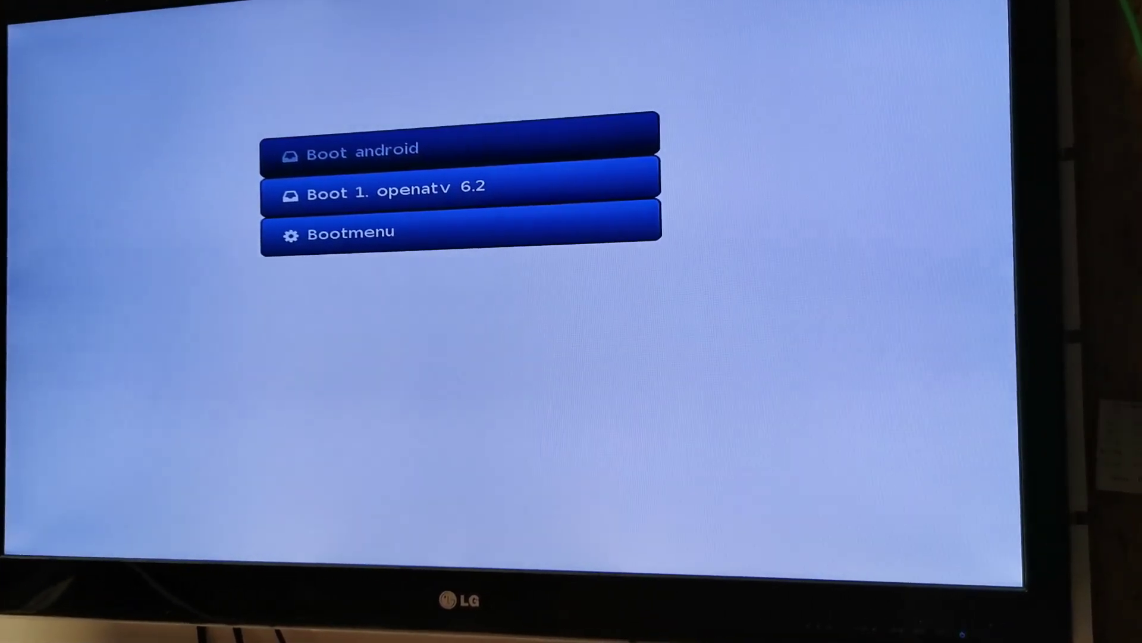
Highlight the new 'Boot 1. openatv 6.2' entry in the boot menu
key("Down")
key("Down")
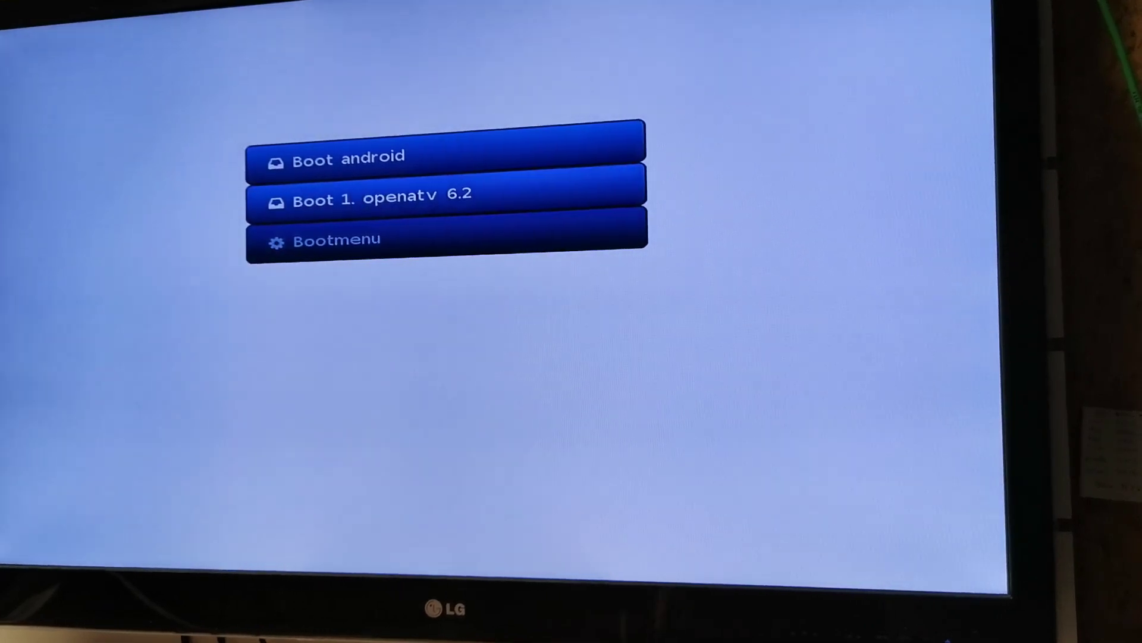
key("Up")
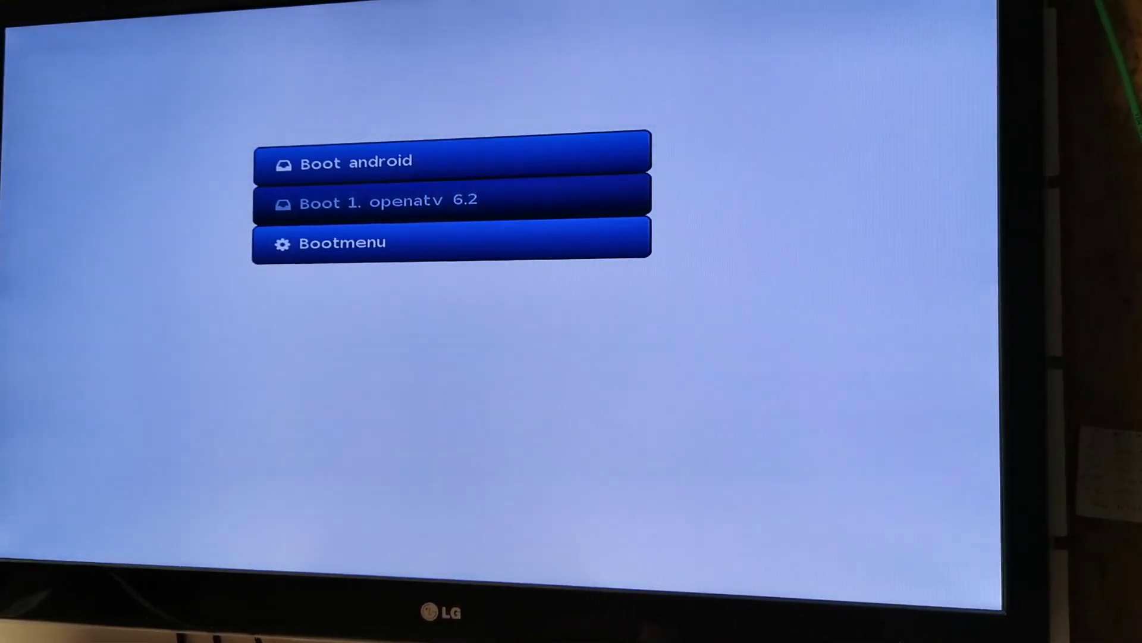